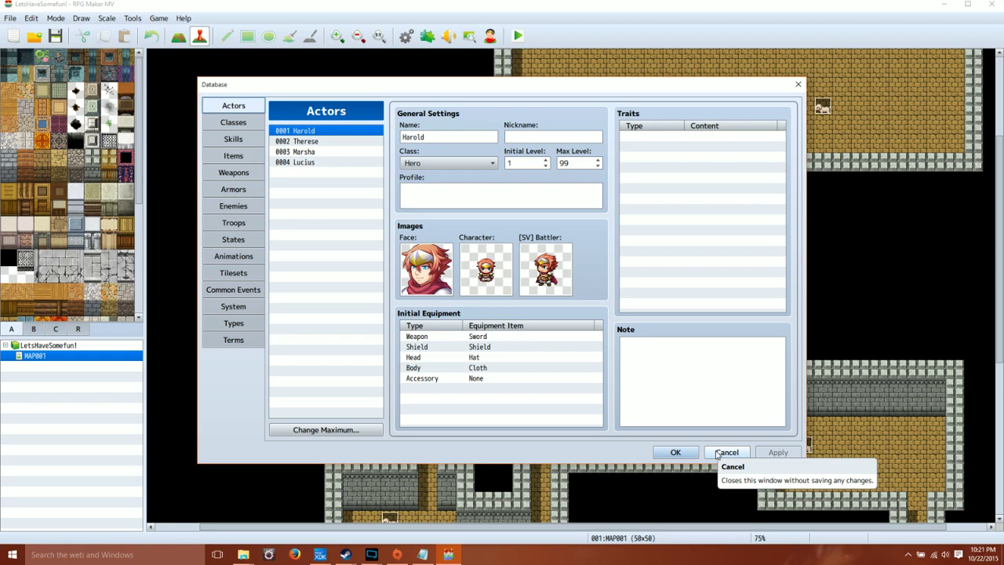
Step: Cancel out of the Database window, discarding any changes, to return to MAP001
left_click(675, 453)
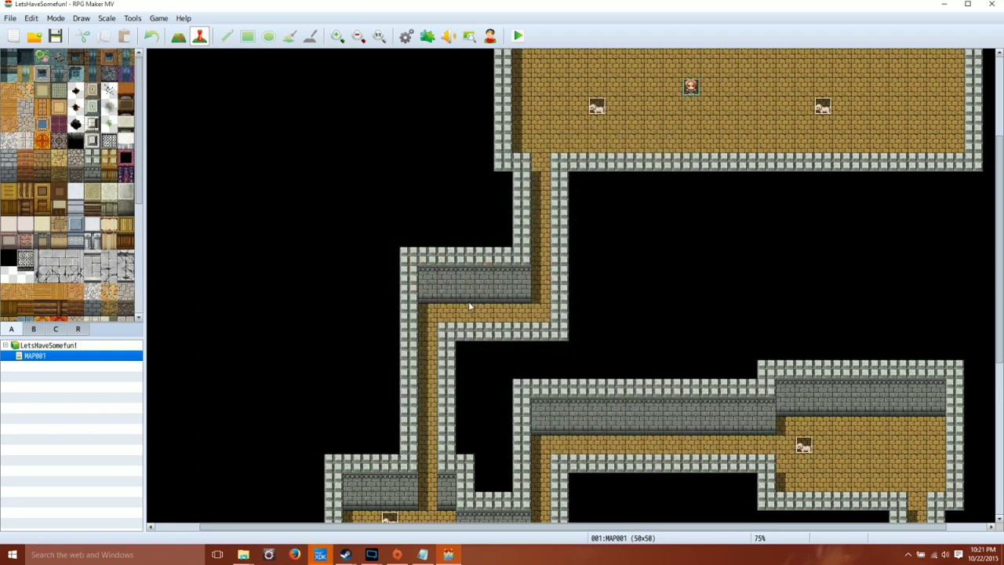
Step: Save the game and deploy it for Android / iOS to the Desktop, overwriting the existing output
left_click(10, 17)
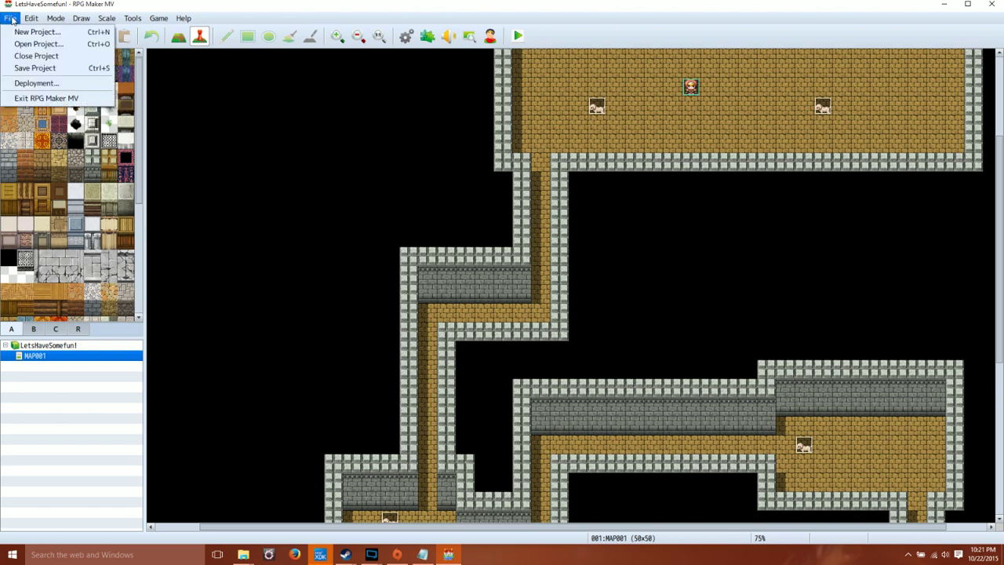
left_click(47, 86)
left_click(451, 304)
left_click(563, 267)
triple_click(464, 288)
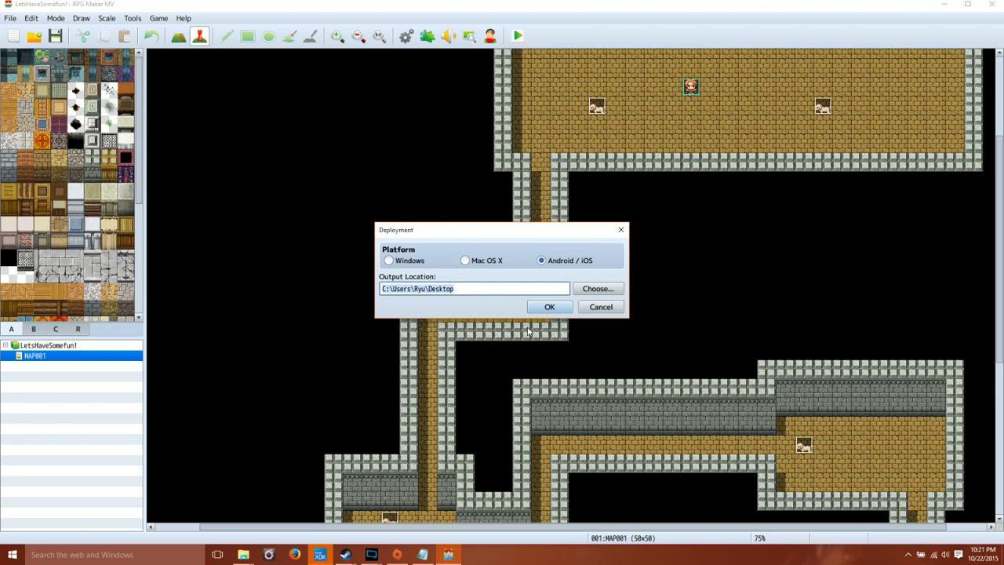
left_click(547, 307)
left_click(496, 304)
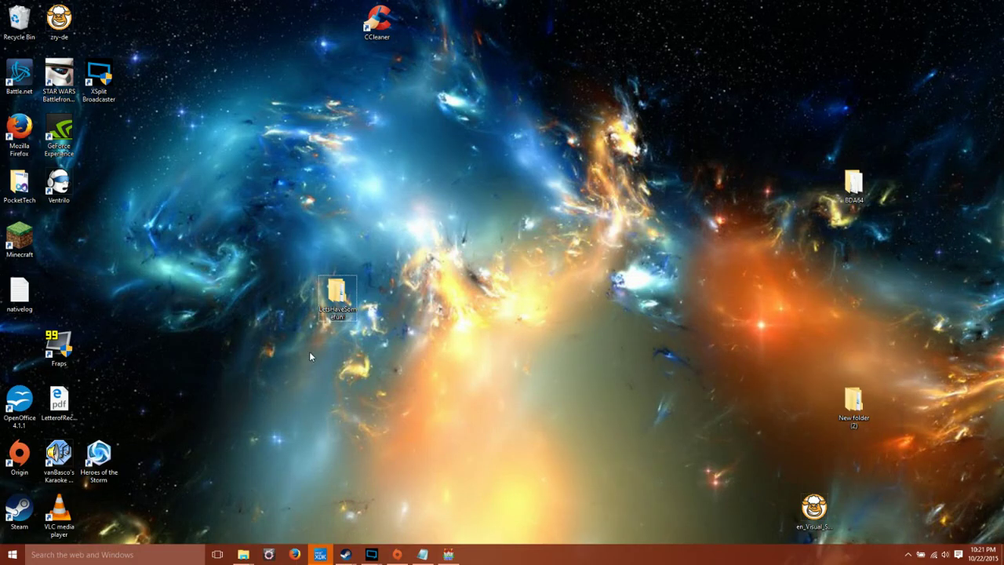
Step: Open the LetsHaveSomefun! desktop folder and its www folder
double_click(337, 293)
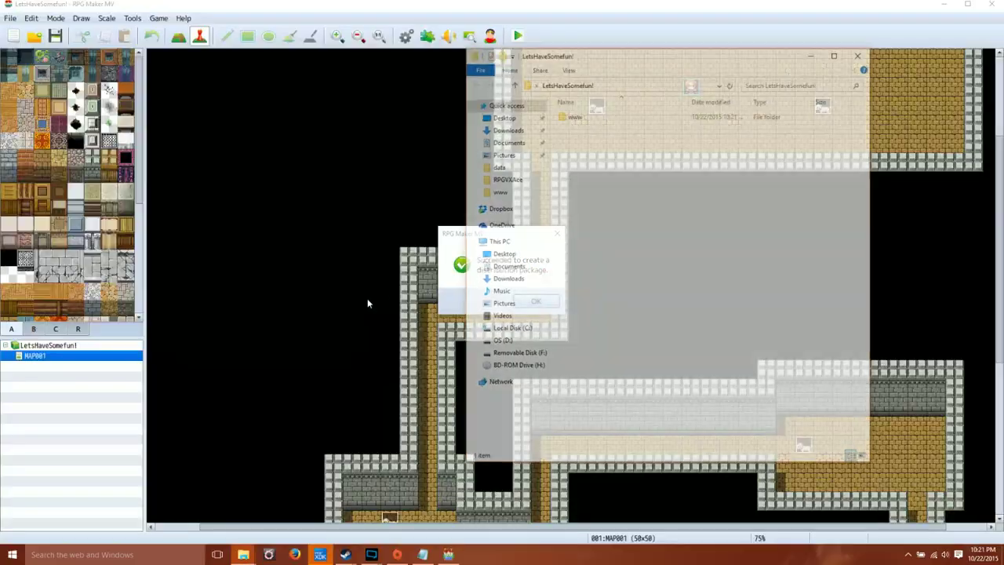
left_click(575, 123)
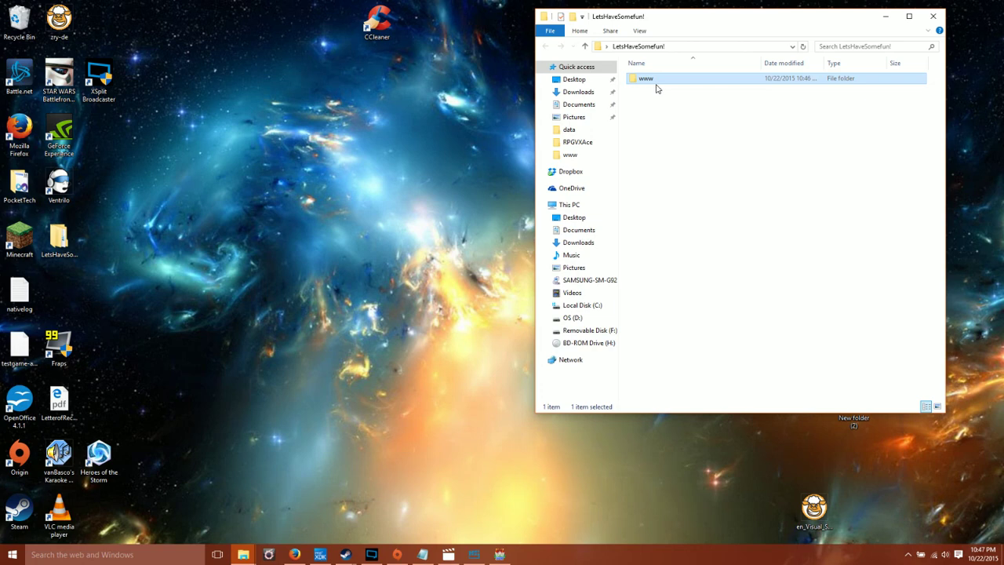
double_click(657, 85)
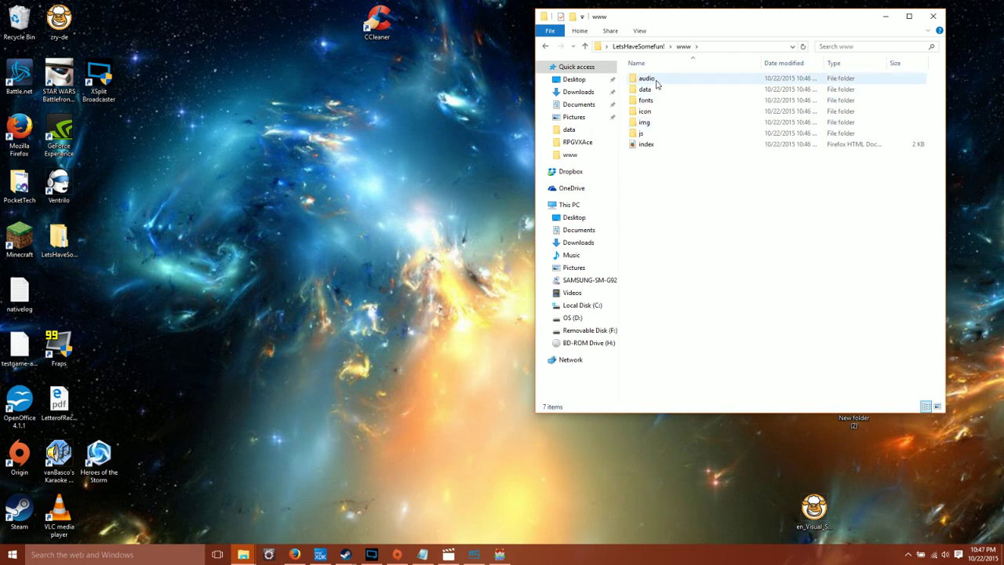
Step: Check the audio folder's Properties, then select icon and recentre the Explorer window
left_click(657, 81)
right_click(657, 81)
left_click(697, 363)
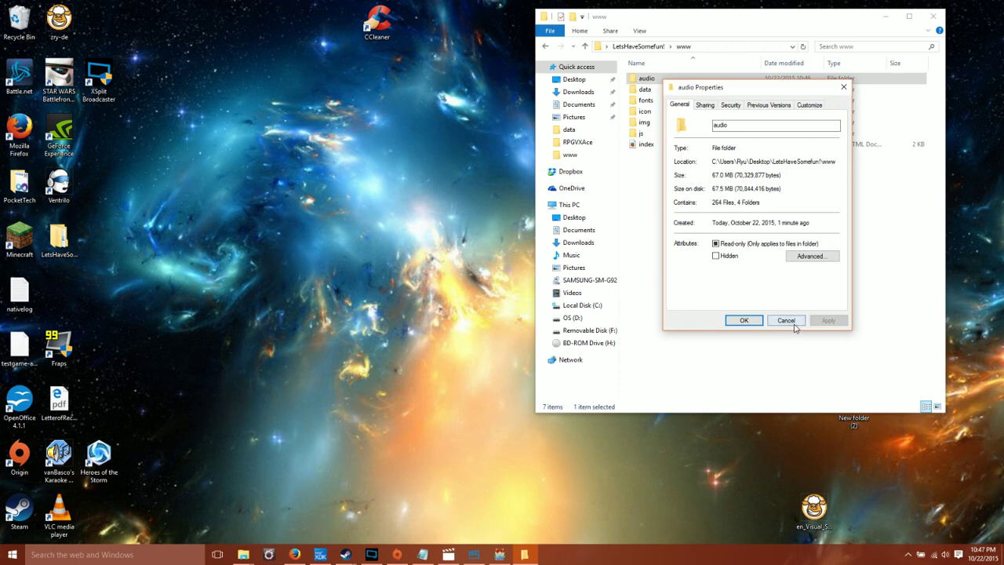
left_click(794, 321)
left_click(649, 114)
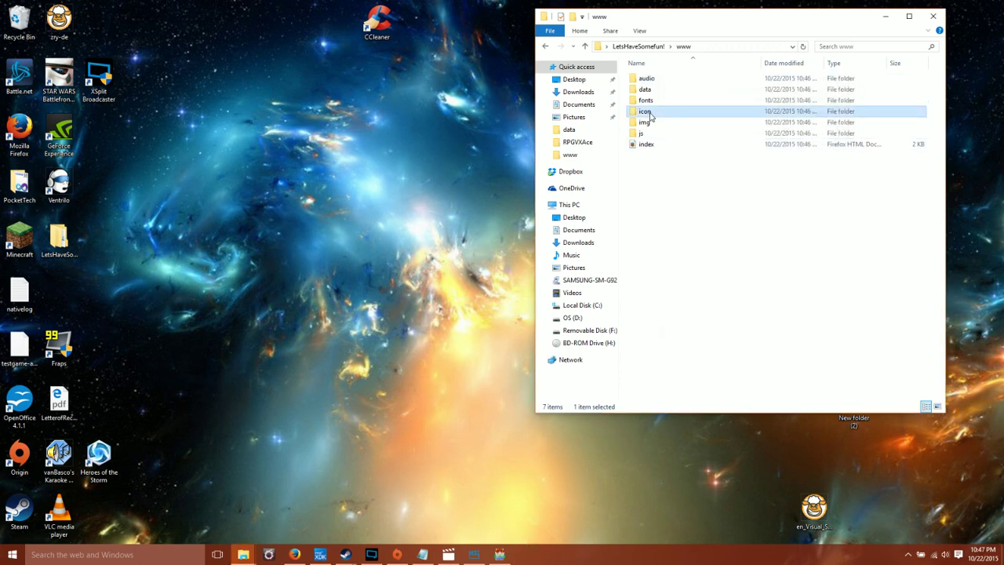
left_click_drag(672, 23, 468, 69)
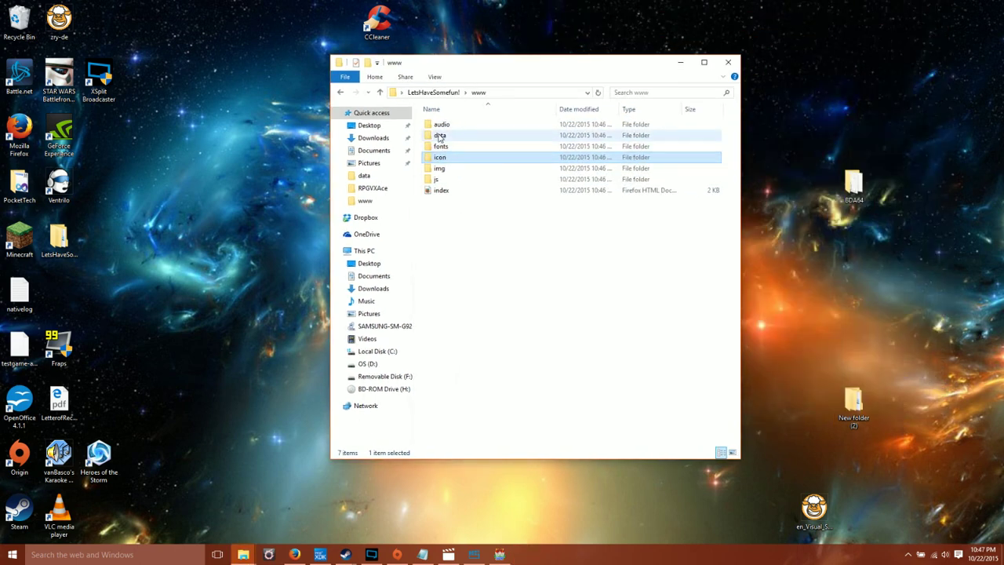
right_click(443, 142)
key("Escape")
double_click(439, 168)
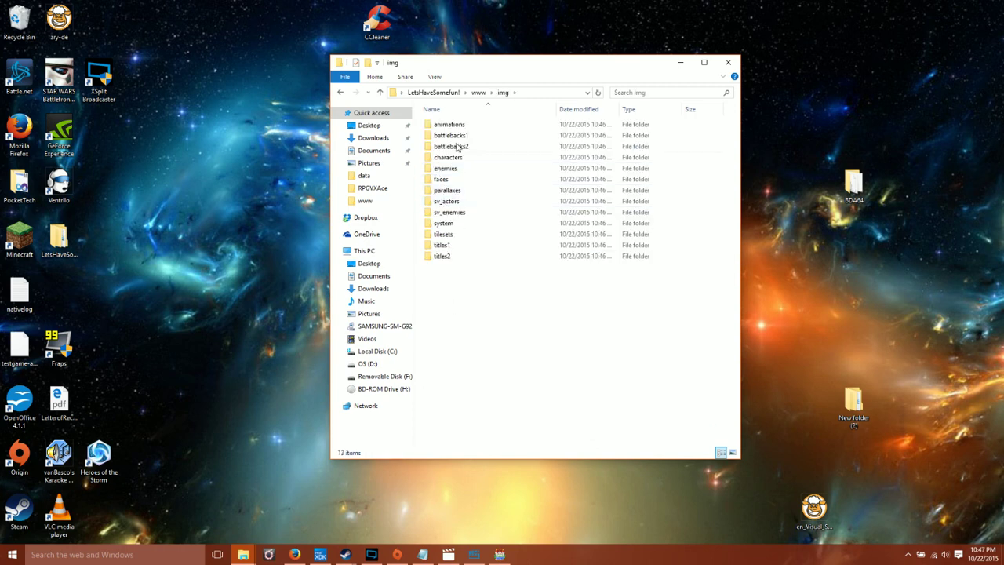
left_click(452, 235)
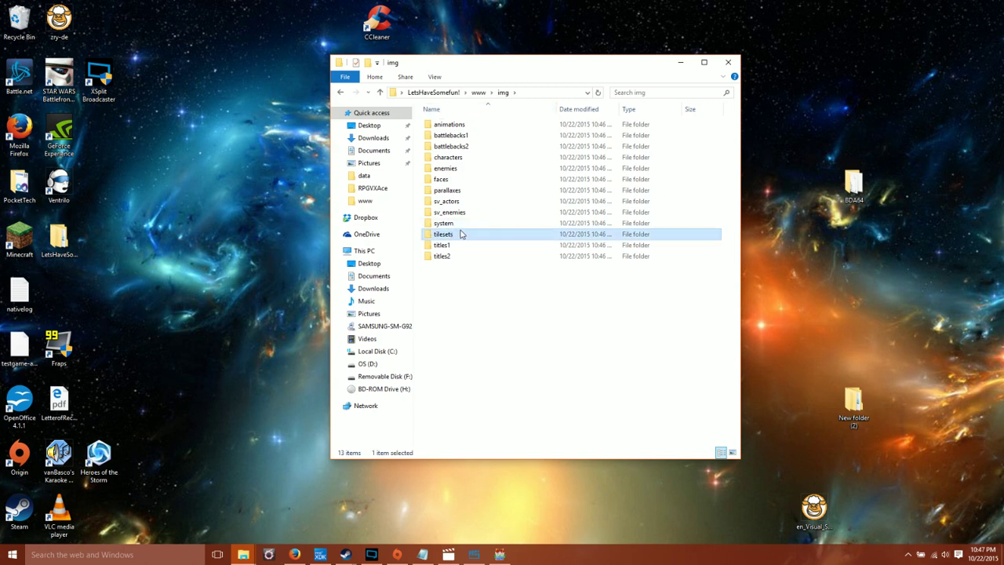
left_click(458, 227)
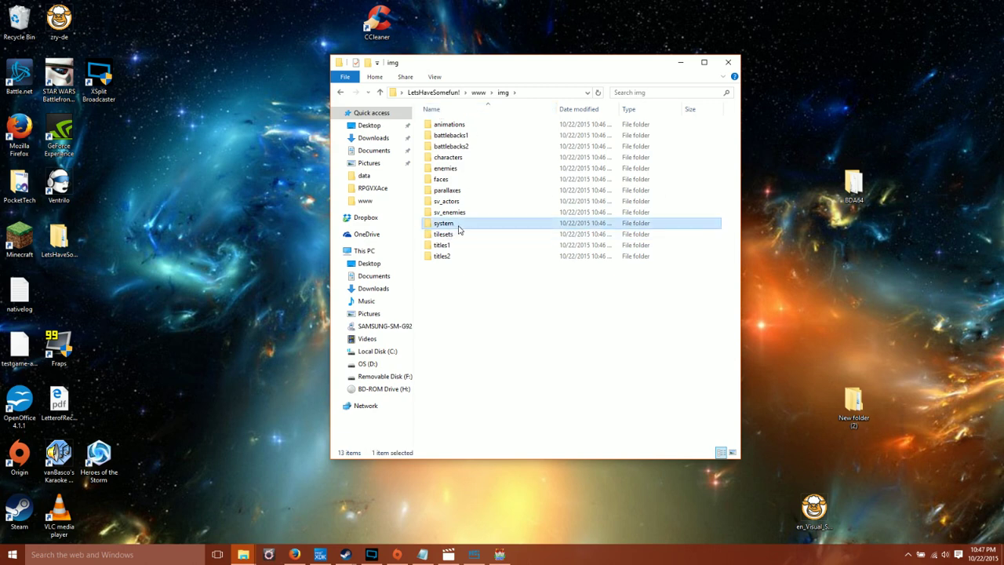
Step: Delete the faces, animations, battlebacks1, battlebacks2, enemies and parallaxes folders from img
left_click(443, 180)
key("Delete")
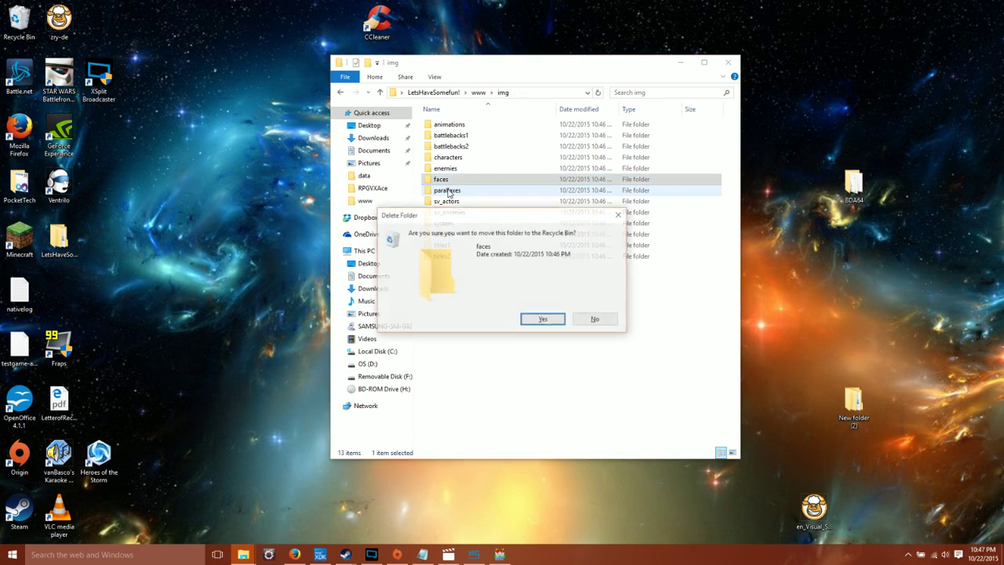
key("Return")
left_click(458, 126)
key("Delete")
key("Return")
key("Delete")
key("Return")
left_click(458, 127)
key("Delete")
key("Return")
left_click(453, 136)
key("Delete")
key("Return")
left_click(463, 135)
key("Delete")
key("Return")
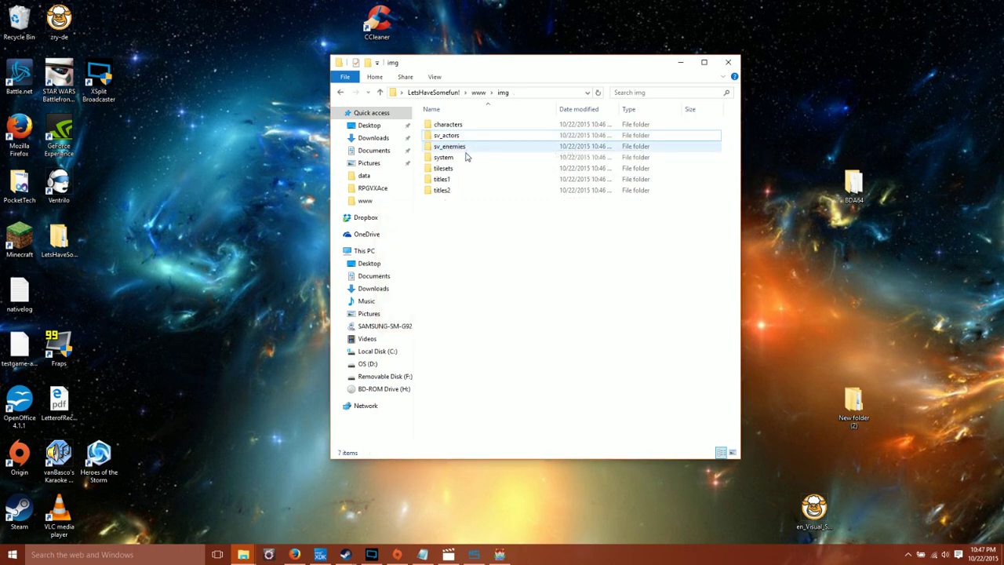
Step: Go back up to LetsHaveSomefun! and check the www folder's total size in Properties
right_click(468, 245)
left_click(420, 249)
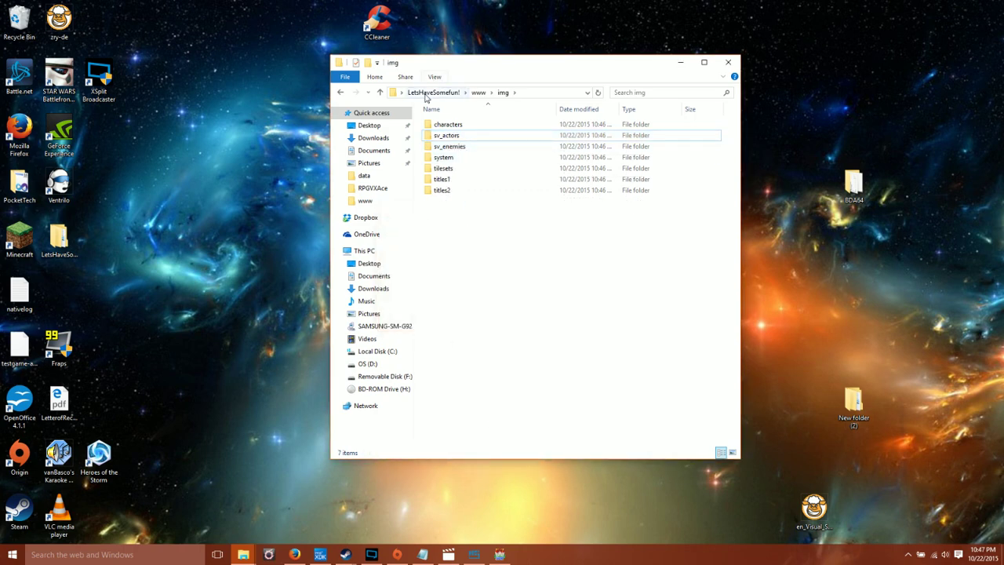
left_click(433, 92)
right_click(470, 236)
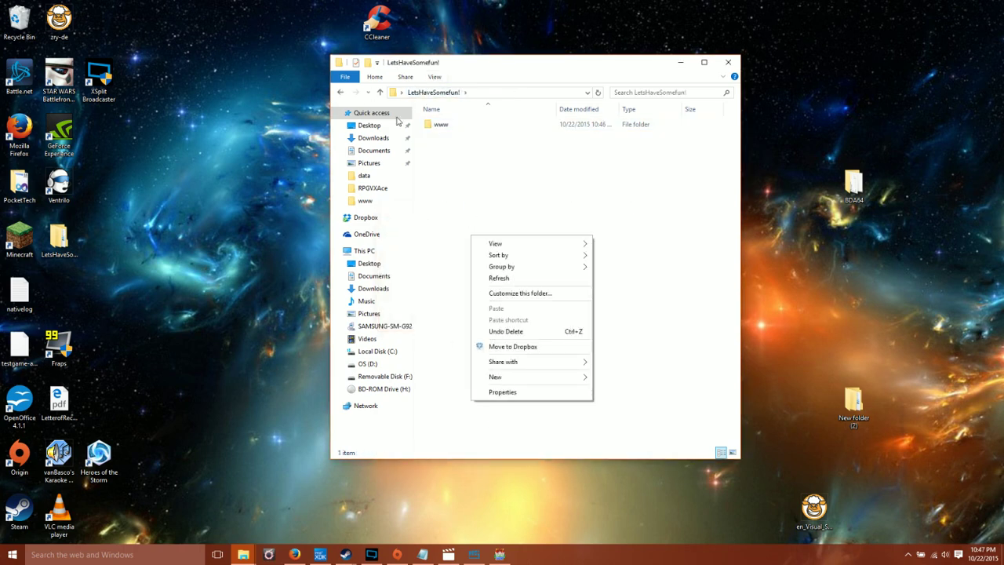
right_click(437, 126)
left_click(449, 416)
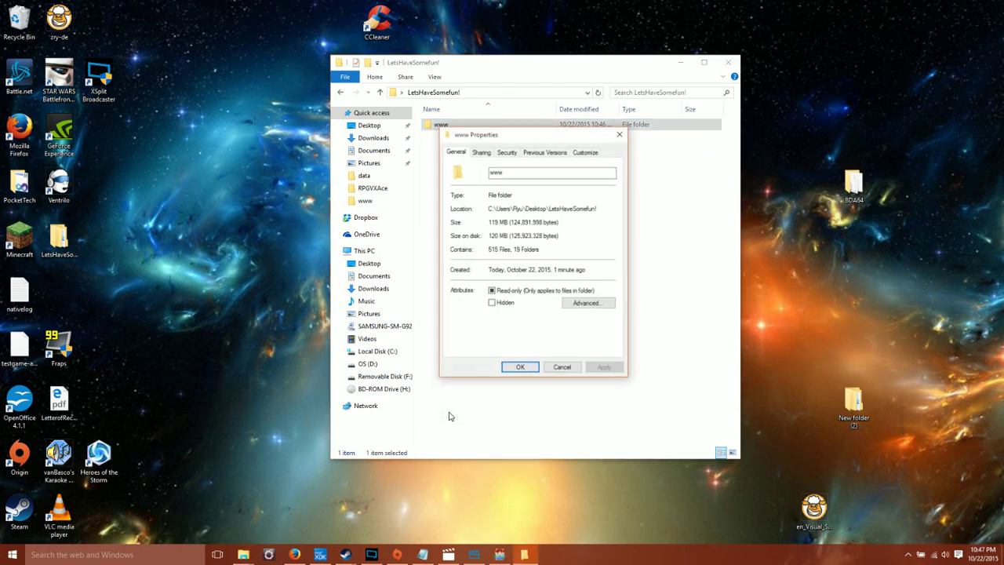
left_click(558, 367)
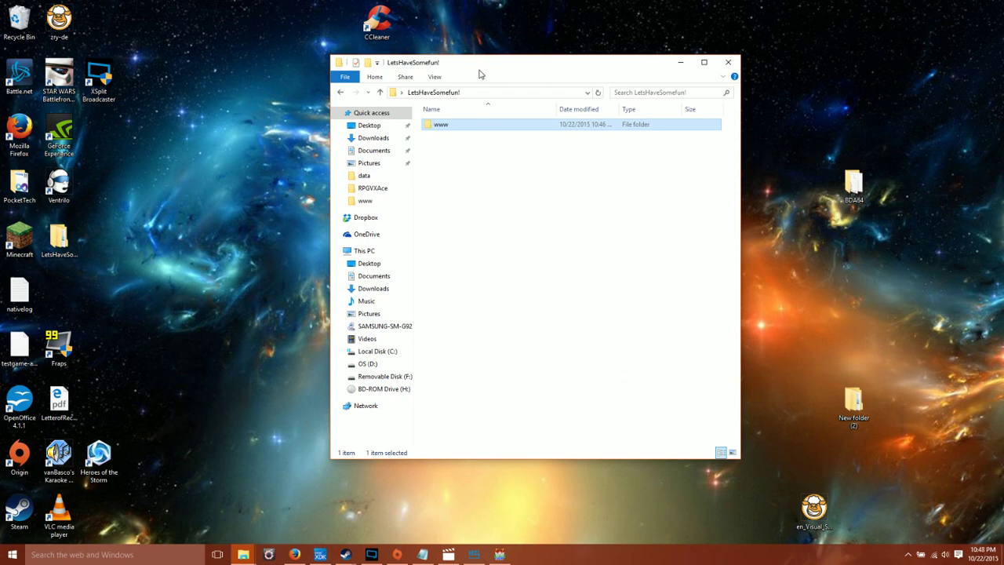
Step: Switch to Intel XDK, close the build results page and view the testgame project overview
left_click(319, 554)
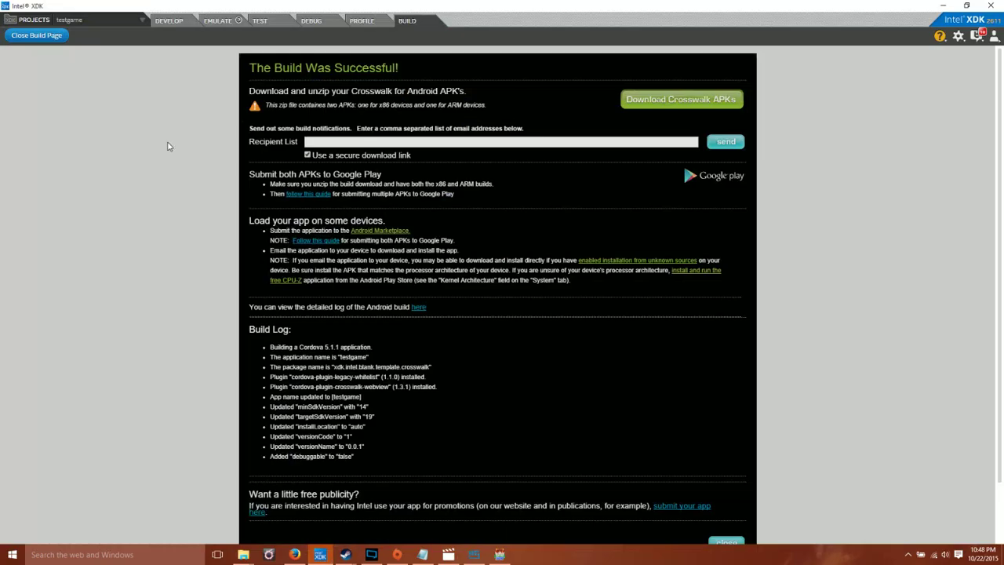
left_click(16, 37)
left_click(31, 20)
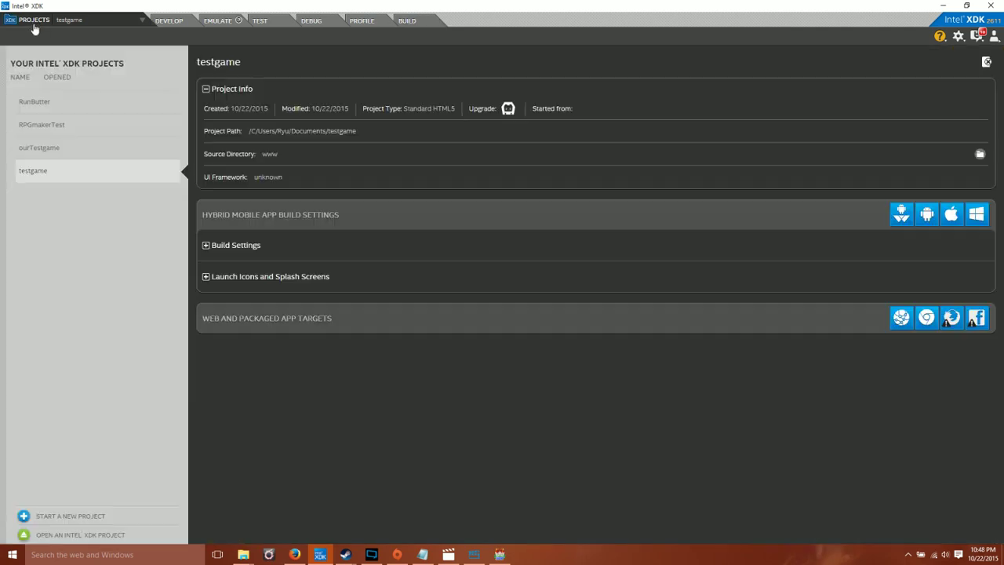
left_click(63, 21)
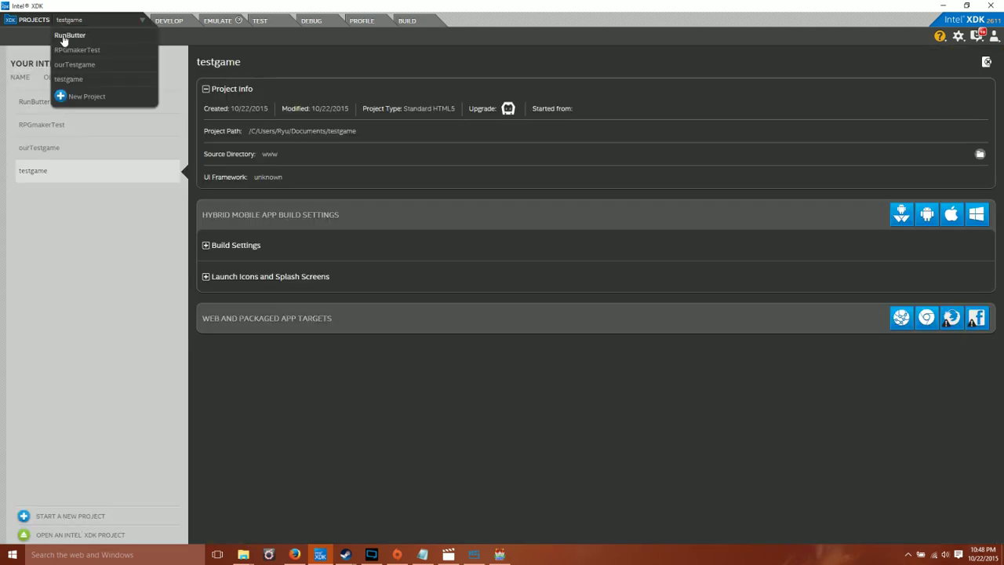
left_click(78, 114)
Step: Create a new blank project named 'Testgame3' and skip the quick tour
left_click(79, 23)
left_click(76, 97)
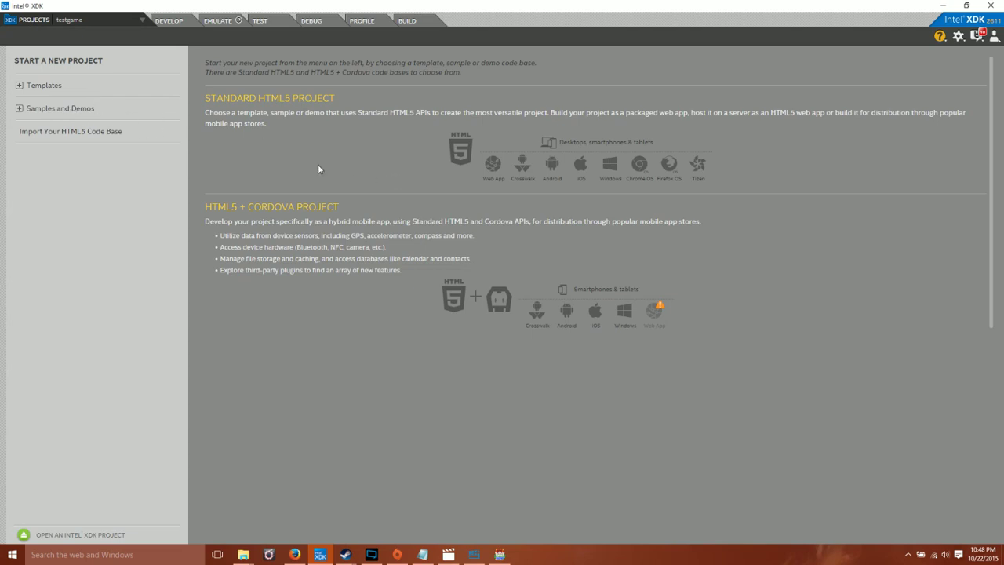
left_click(39, 88)
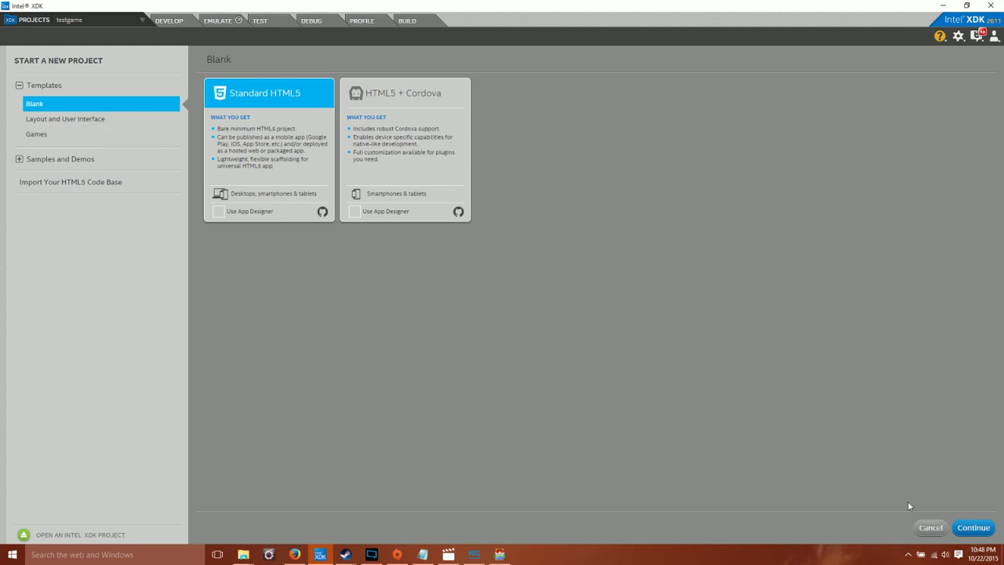
left_click(973, 527)
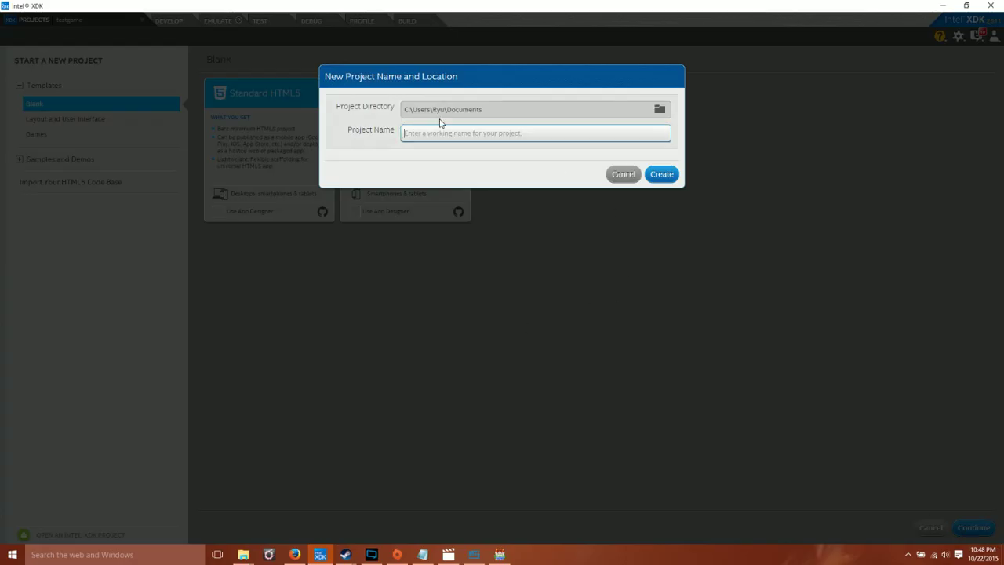
type("Testgame3")
key("Return")
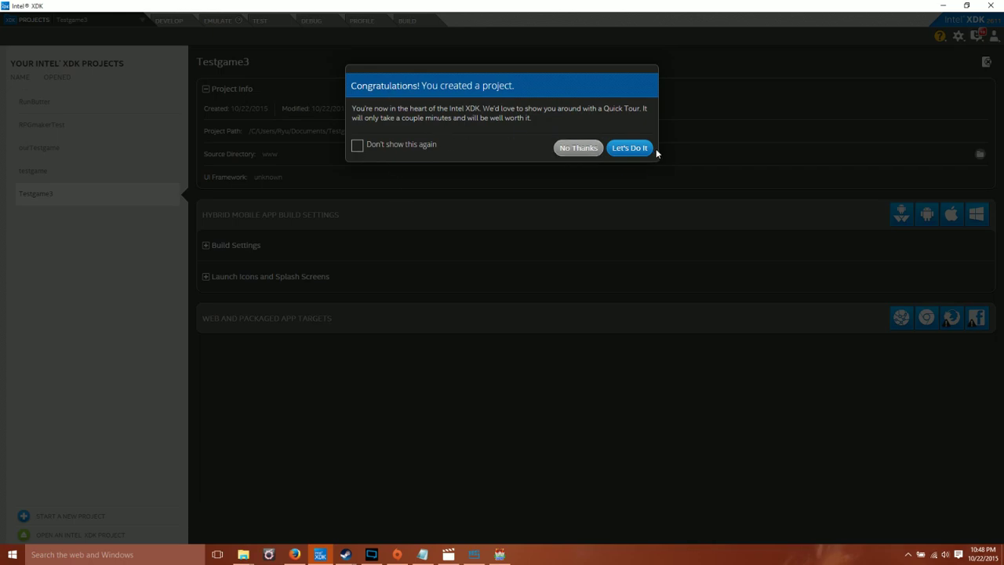
left_click(578, 148)
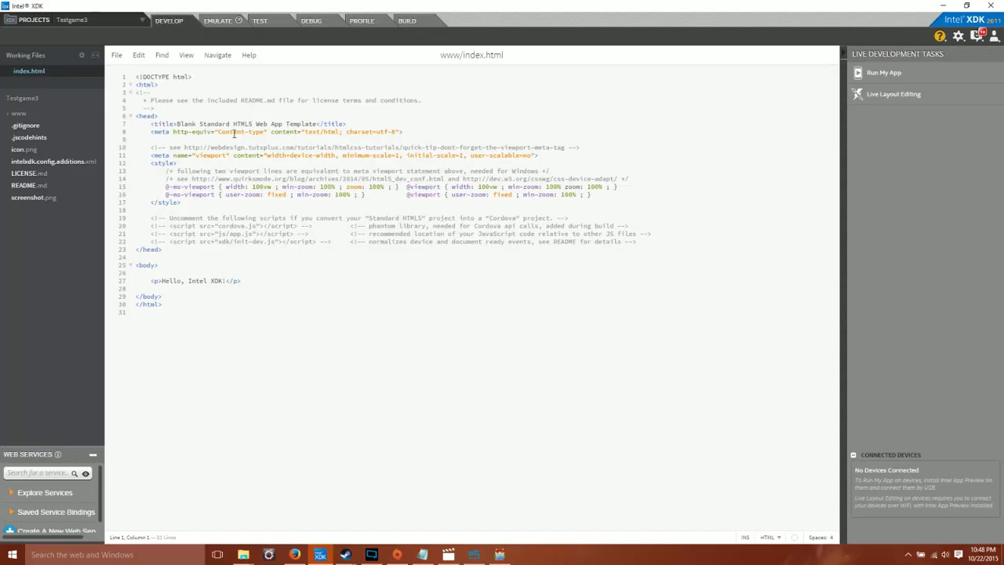
Step: Show Testgame3's www folder in File Explorer beside the LetsHaveSomefun! window
right_click(19, 117)
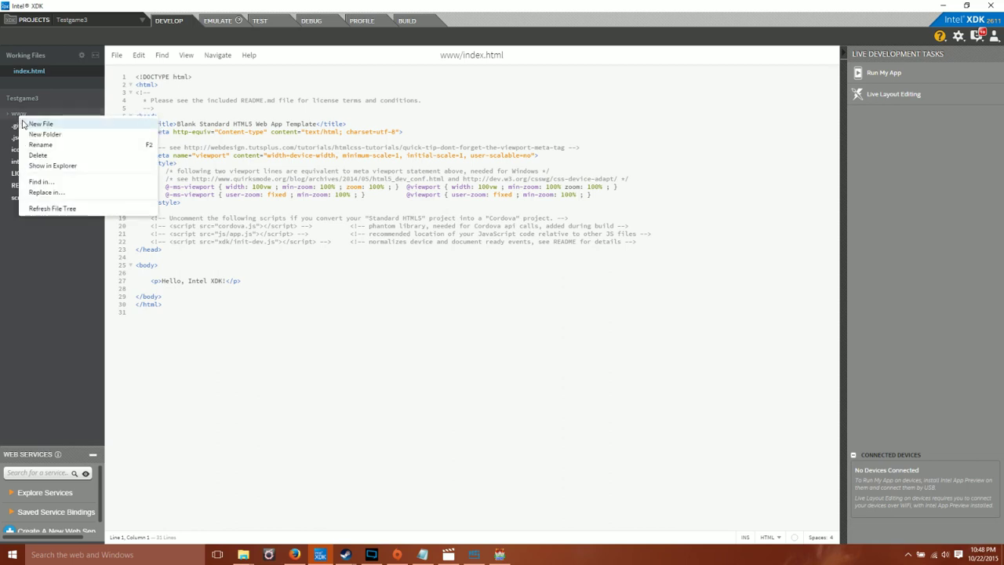
left_click(58, 166)
key("super+Home")
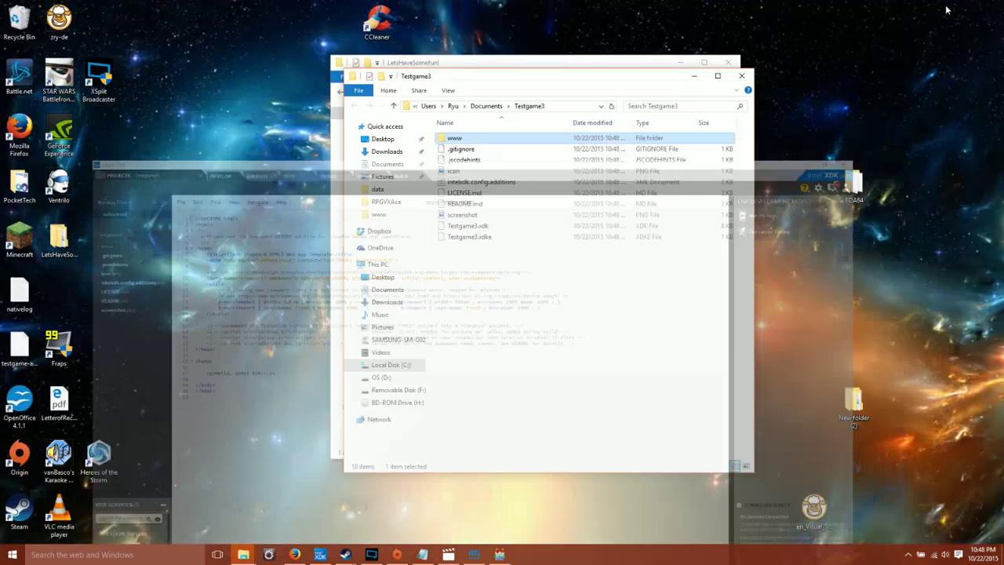
left_click_drag(521, 90, 264, 138)
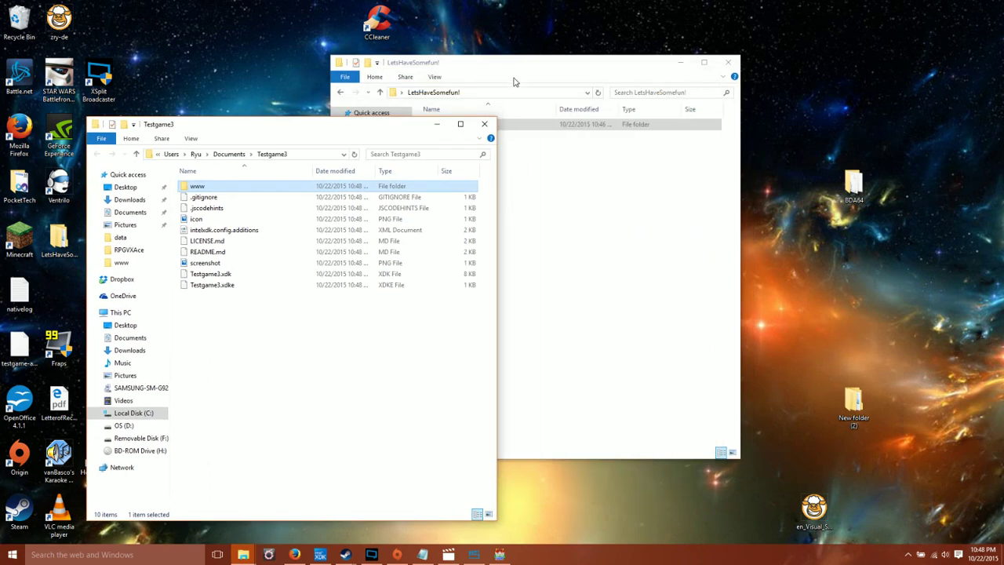
left_click(509, 75)
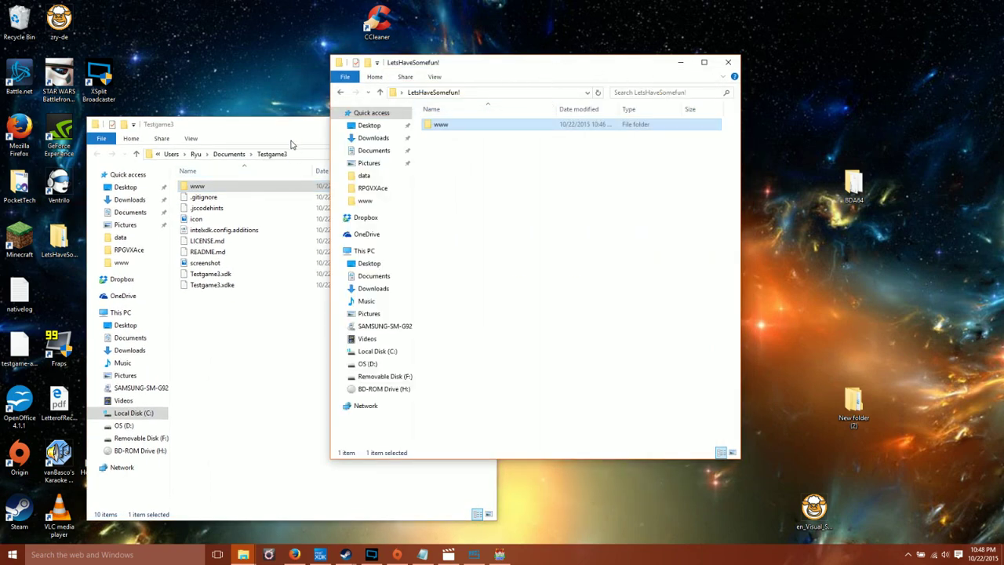
Step: Move Testgame3's own www out and move the game's www folder into Testgame3
left_click_drag(258, 195, 470, 235)
left_click(538, 316)
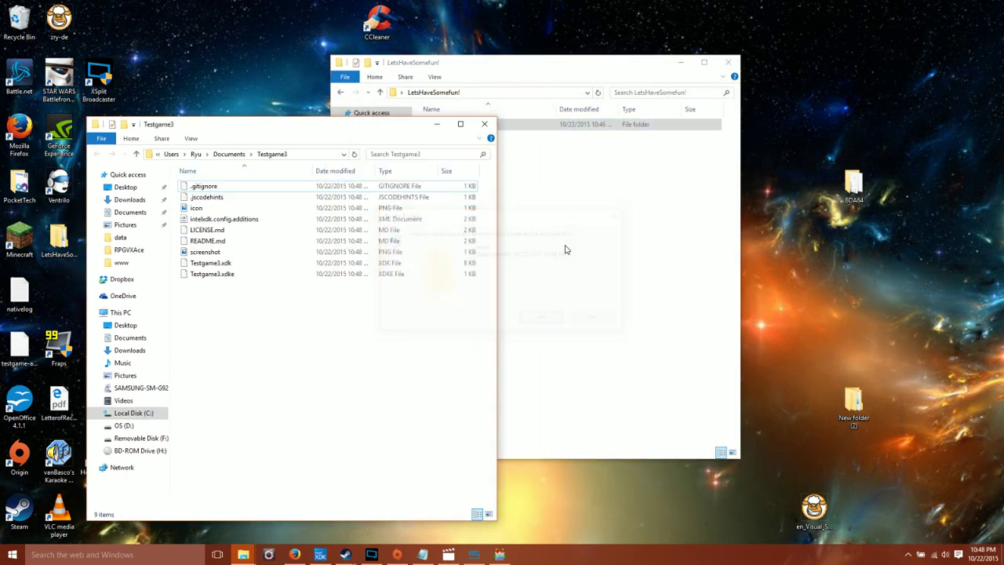
left_click_drag(445, 131, 263, 357)
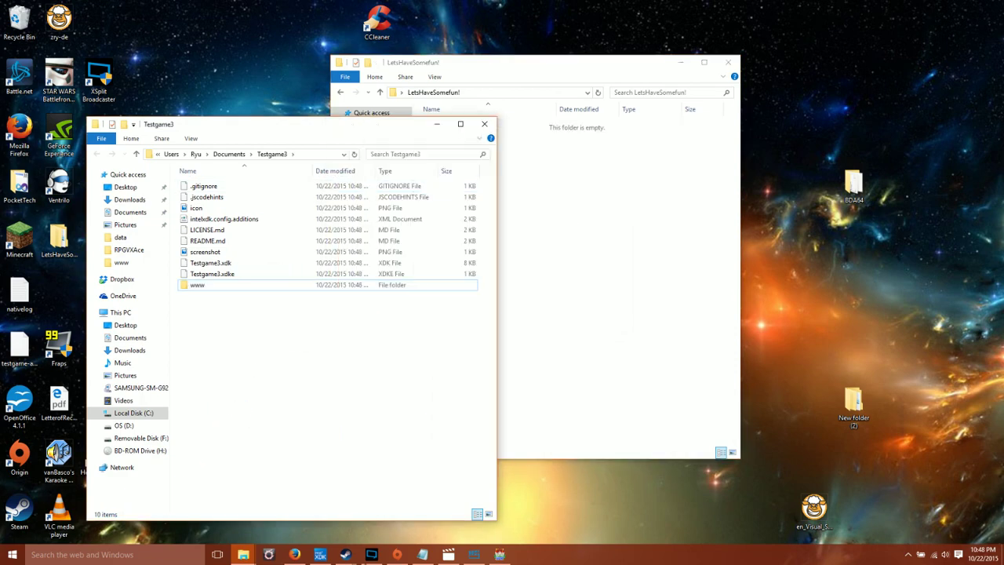
left_click(320, 554)
Step: Play-test the game via New Game in the Motorola Droid 2 emulator, then go to Build
left_click(218, 21)
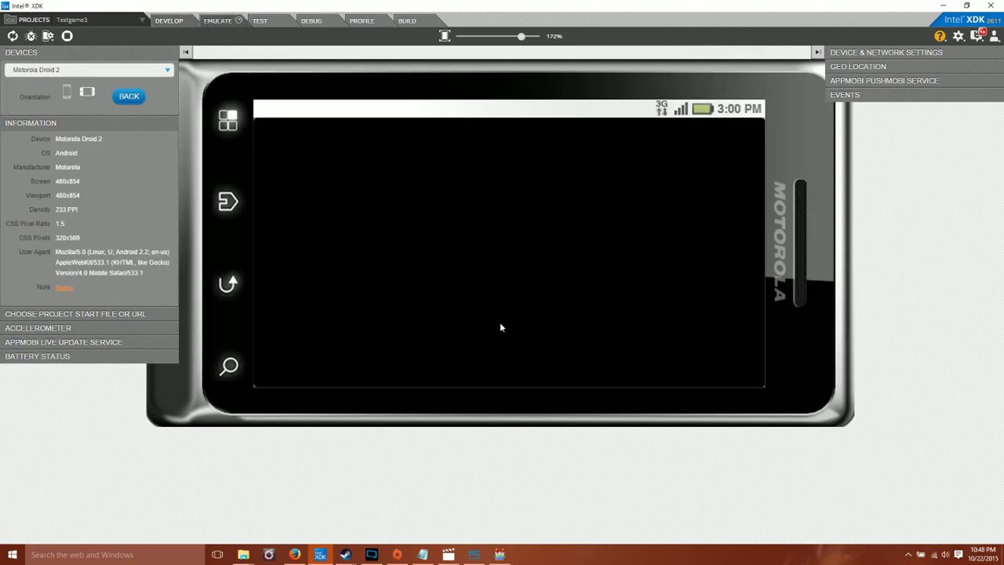
left_click(493, 300)
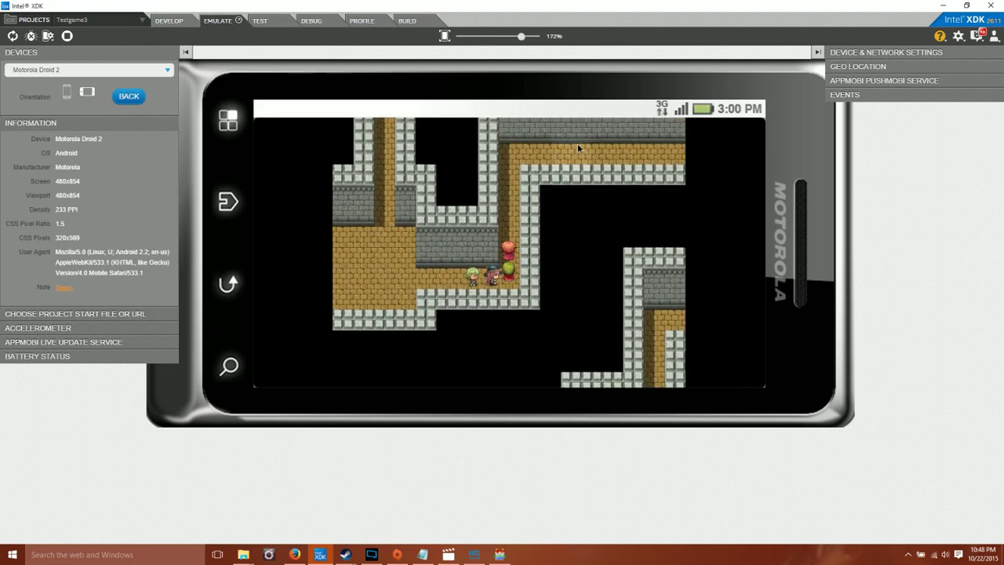
left_click(407, 20)
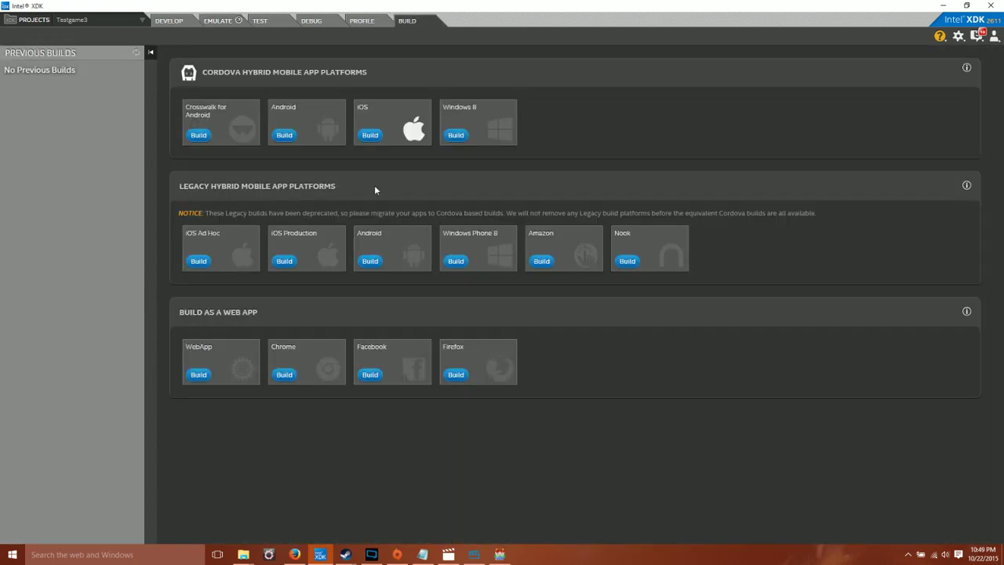
Step: Build Testgame3 with Crosswalk for Android and save the APK zip to the Desktop
left_click(200, 136)
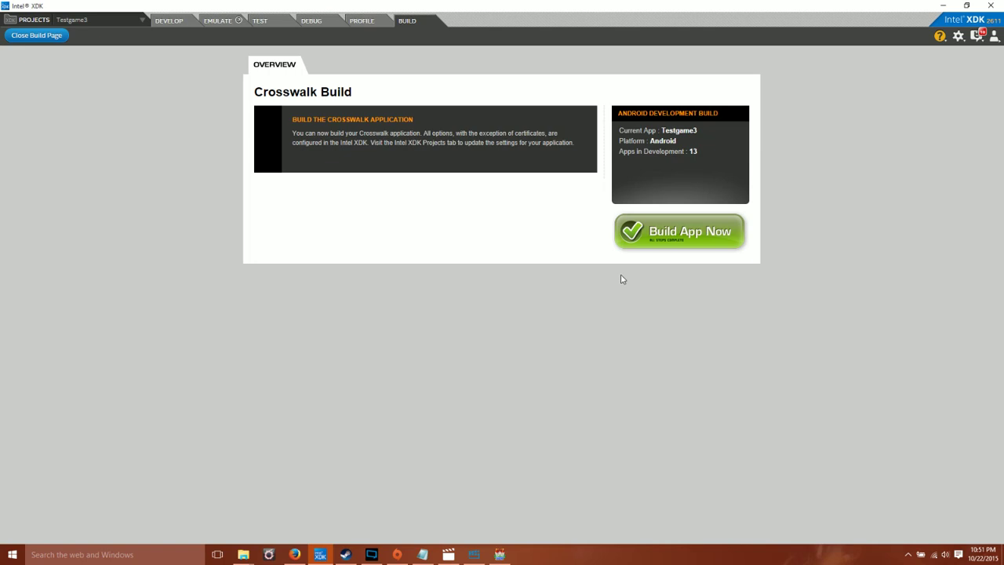
left_click(636, 246)
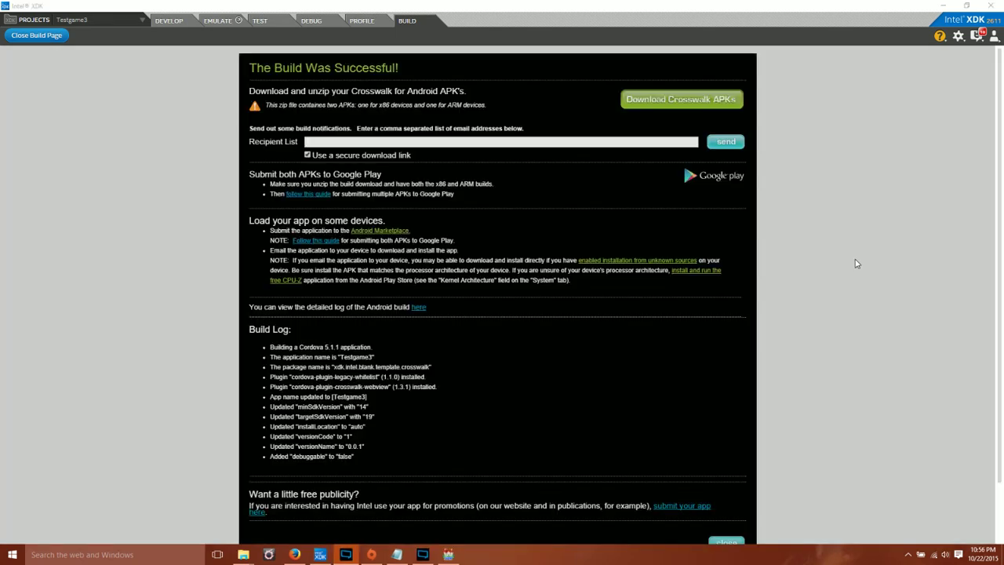
left_click(690, 106)
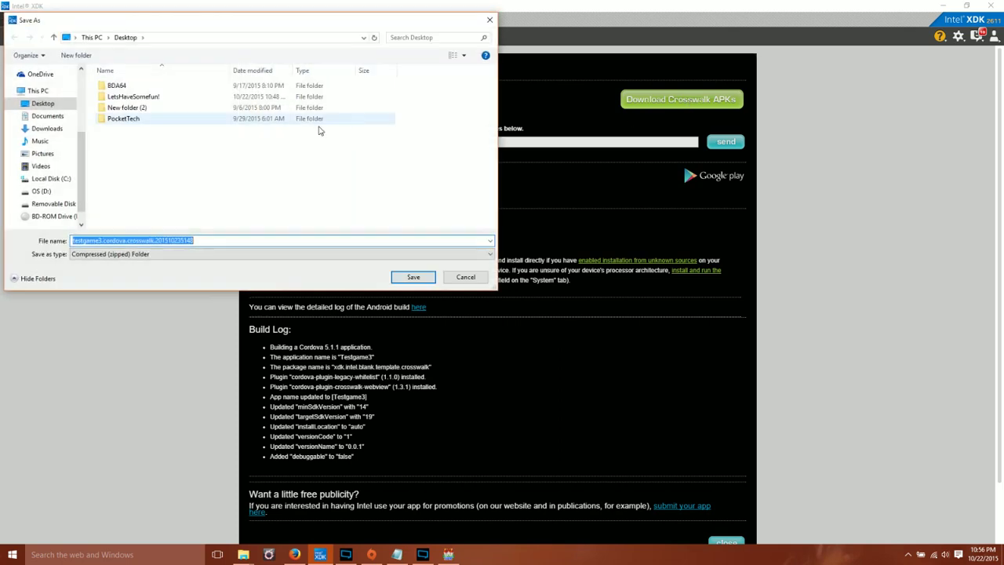
left_click(413, 277)
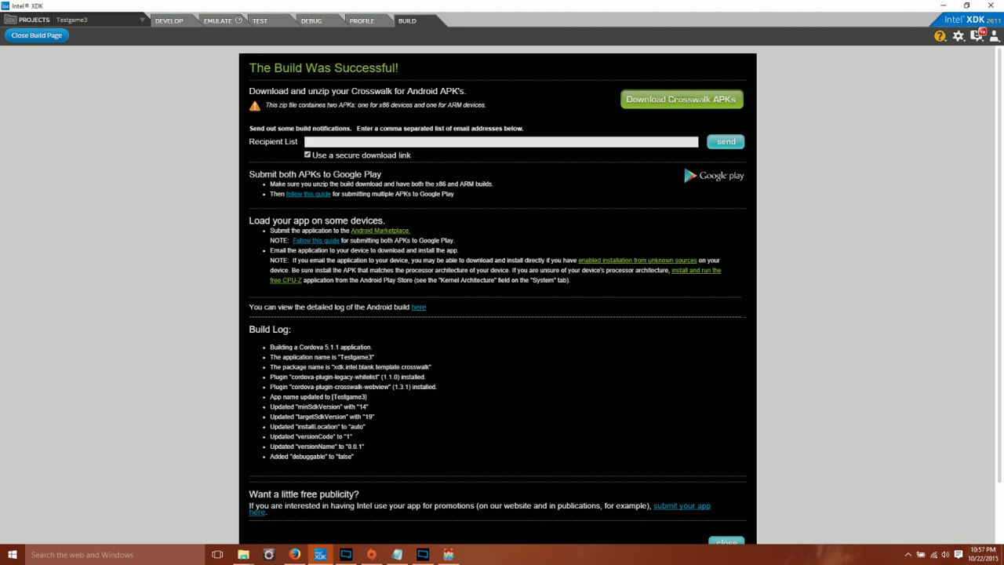
Step: Minimise Intel XDK, reposition the testgame3 zip on the desktop and check its Properties
left_click(943, 7)
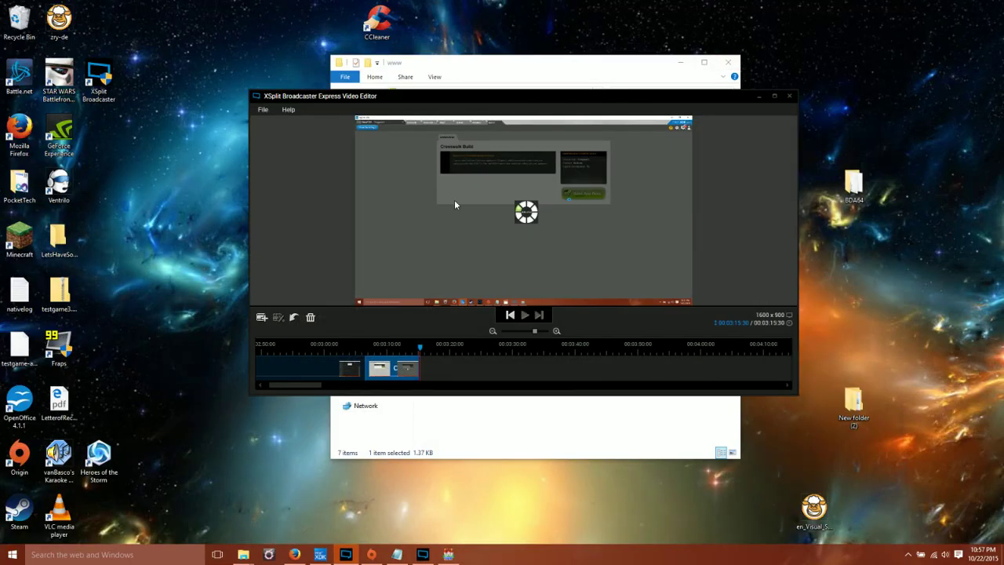
left_click(61, 290)
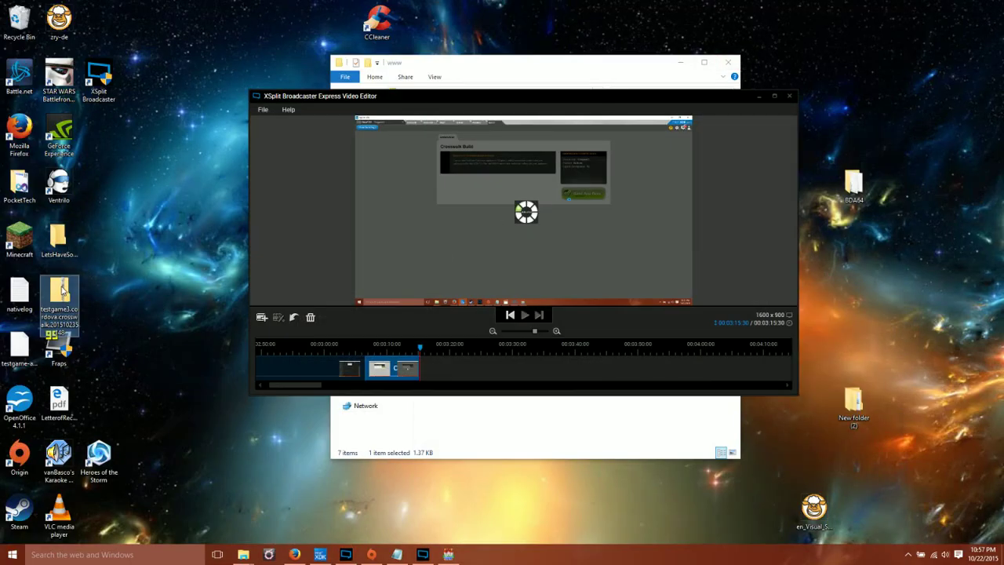
left_click_drag(79, 310, 185, 155)
right_click(185, 154)
left_click(223, 384)
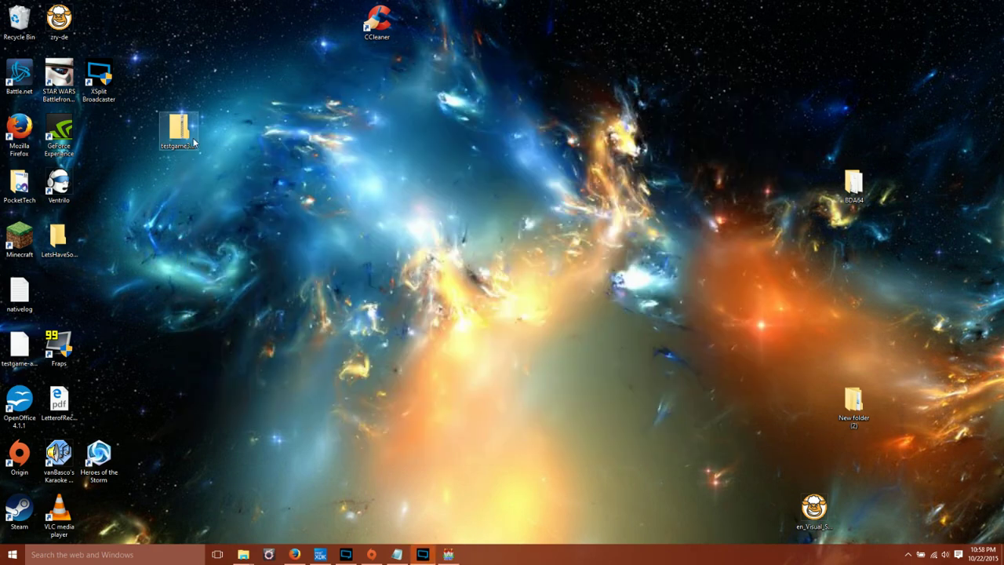
Step: Open the testgame3 zip and copy the armv7 APK onto the desktop
double_click(193, 144)
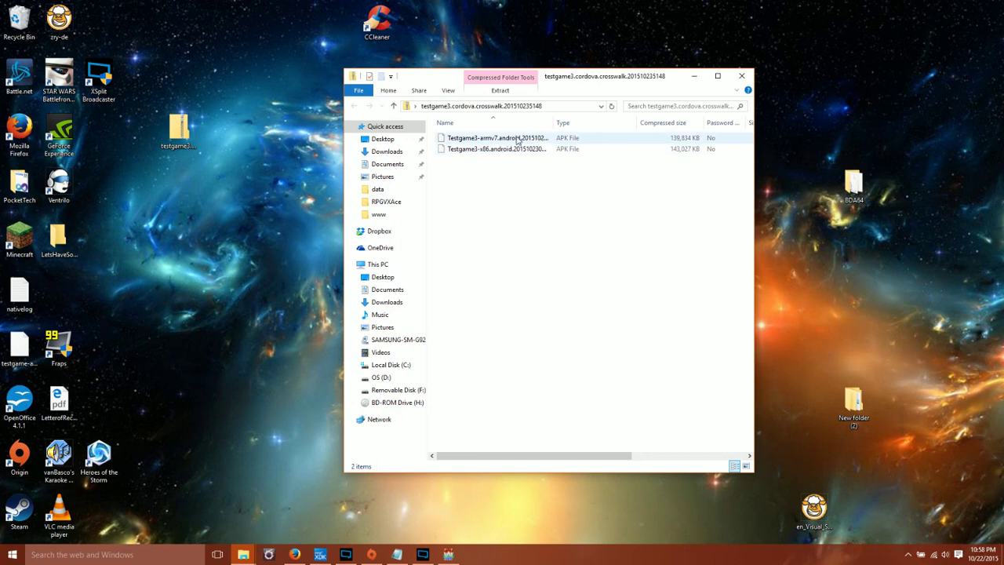
left_click(496, 138)
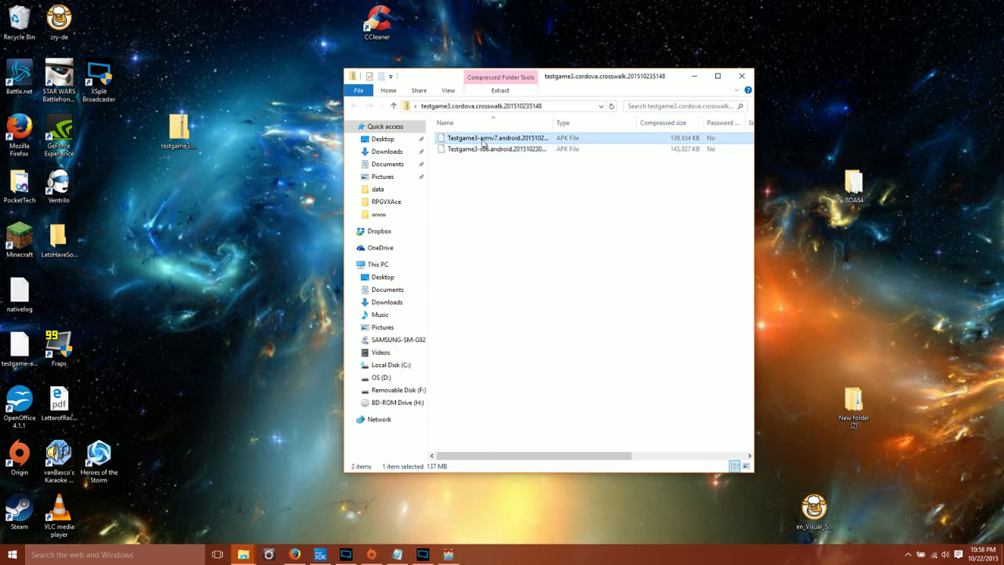
left_click_drag(566, 86, 693, 87)
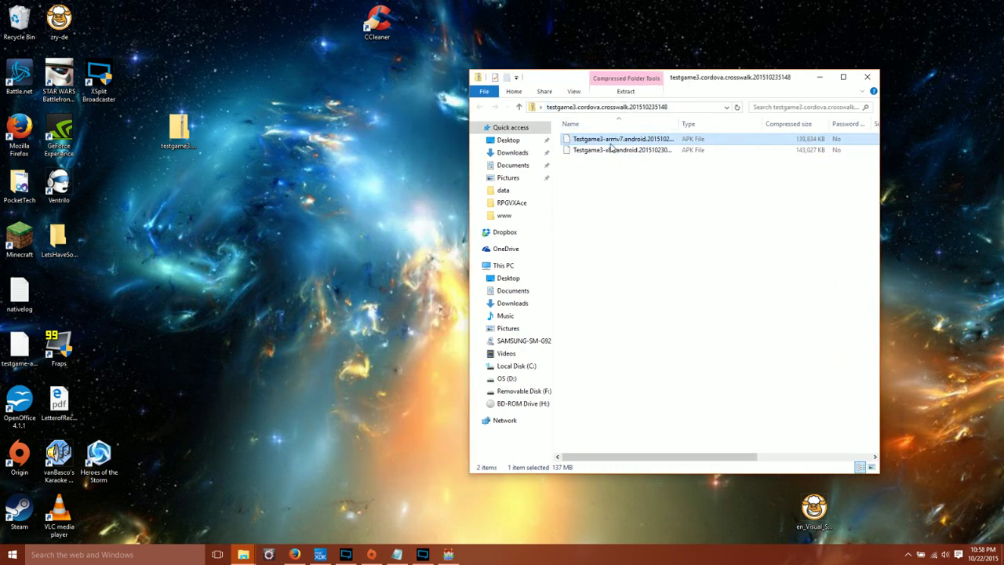
left_click_drag(612, 146, 366, 194)
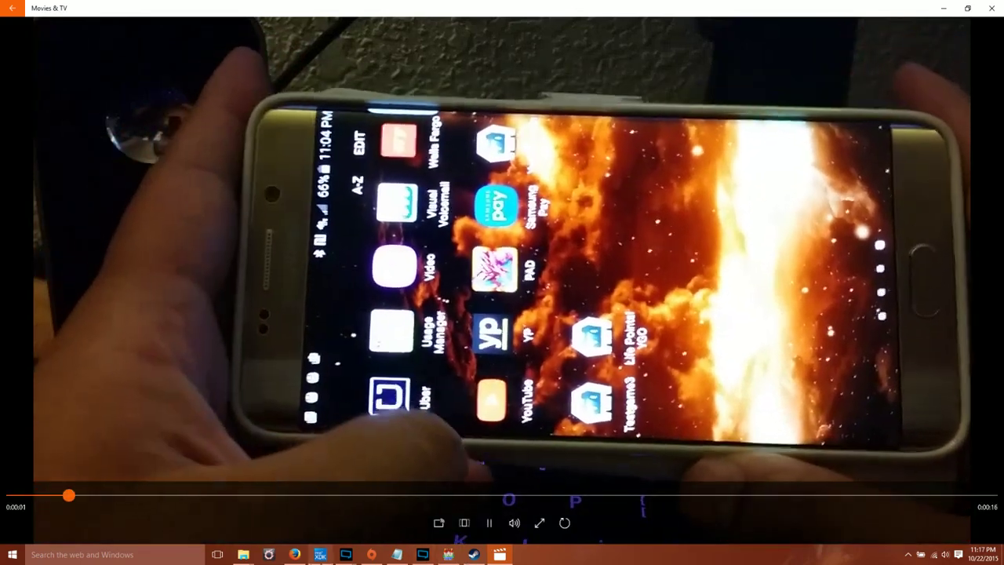
Step: Watch the Movies & TV phone recording of the installed game, starting from the home screen
mouse_move(320, 554)
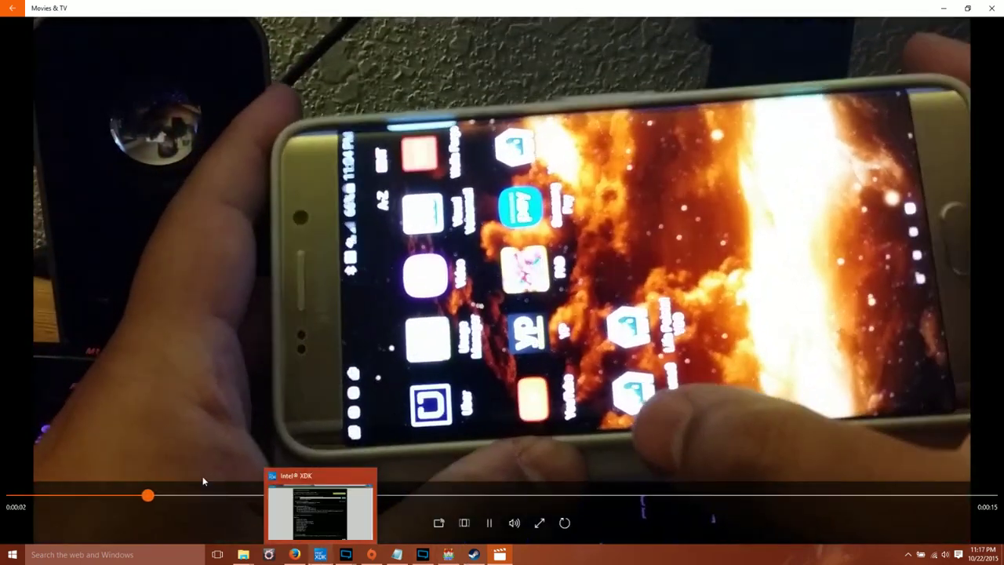